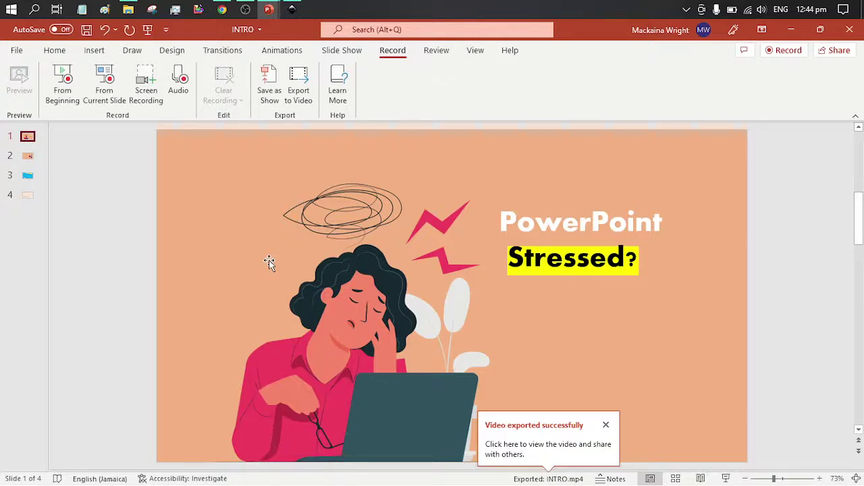
# Step: Play the INTRO deck as a full-screen slide show from the start, ending on slide 4
pyautogui.click(726, 478)
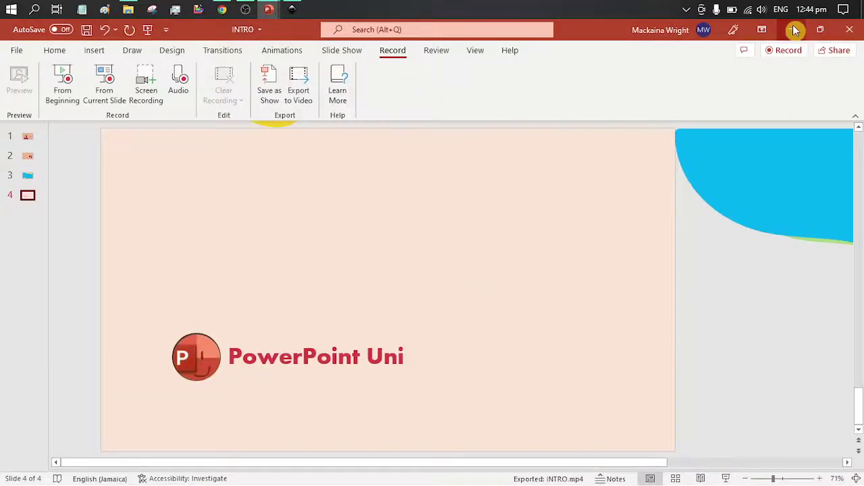
# Step: Download Freepik's YouTube video player template vector as a free zip with attribution
pyautogui.click(792, 30)
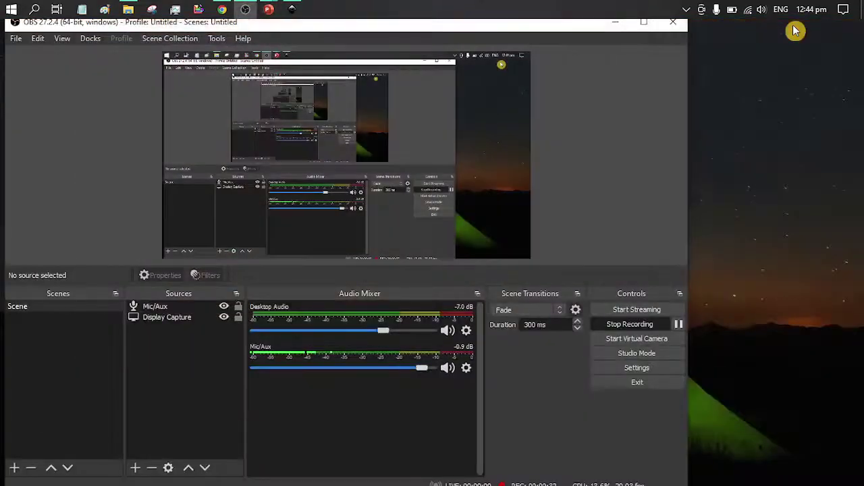
pyautogui.click(225, 9)
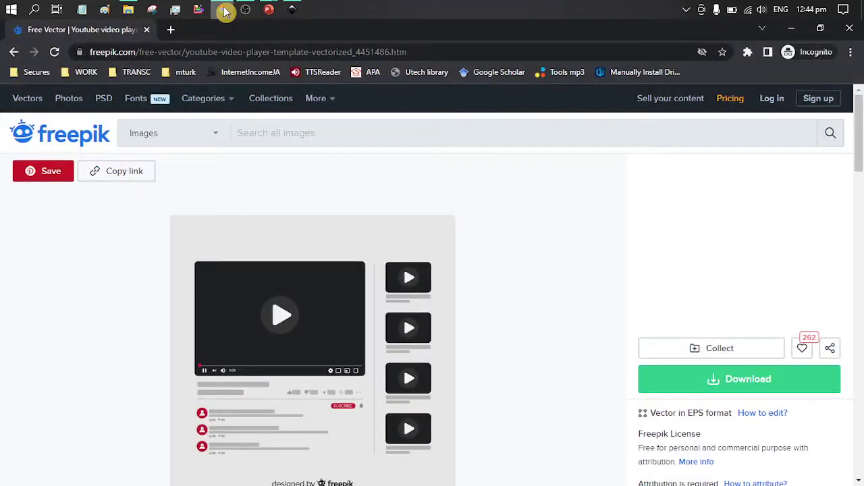
pyautogui.scroll(-2, 567, 187)
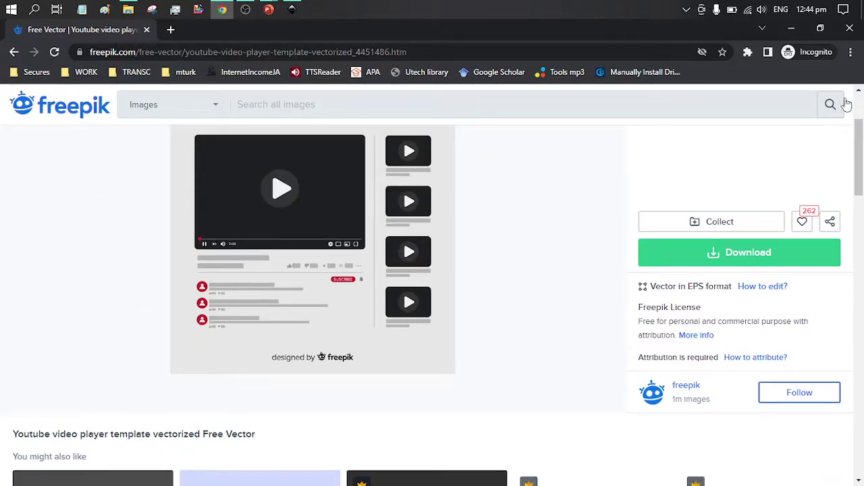
pyautogui.scroll(2, 857, 111)
pyautogui.moveTo(861, 133)
pyautogui.mouseDown()
pyautogui.moveTo(861, 194)
pyautogui.moveTo(861, 145)
pyautogui.mouseUp()
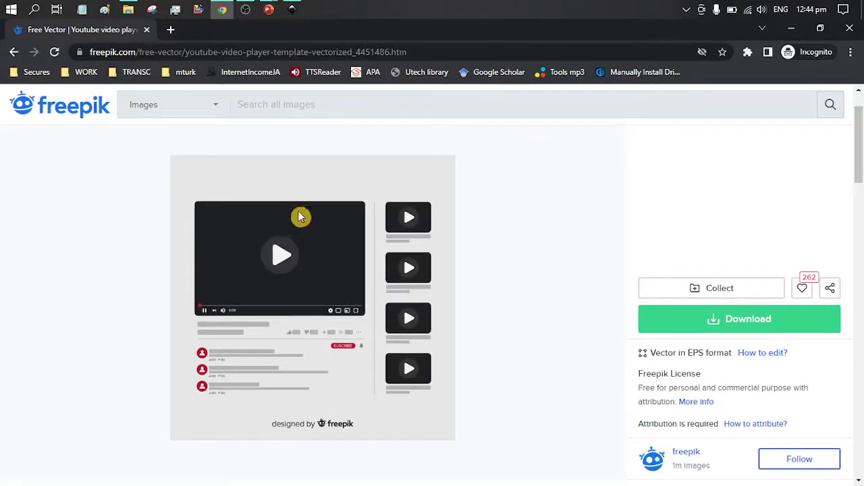
pyautogui.click(630, 279)
pyautogui.scroll(-2, 524, 442)
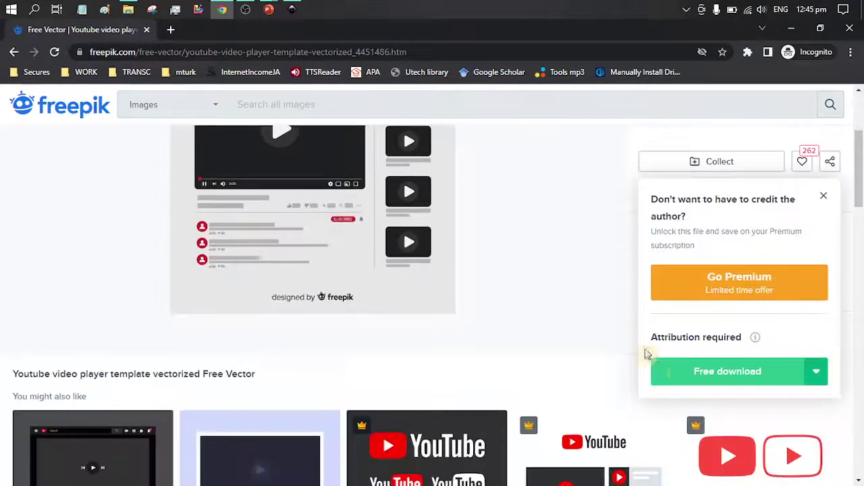
pyautogui.click(731, 377)
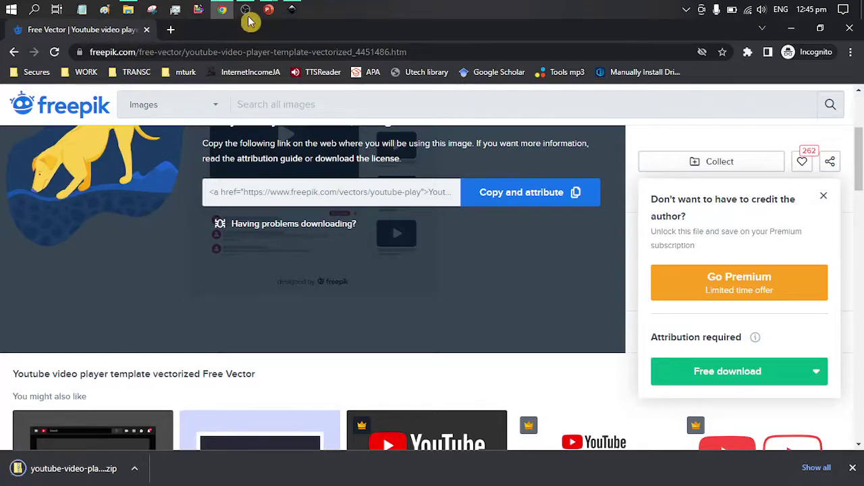
pyautogui.click(128, 9)
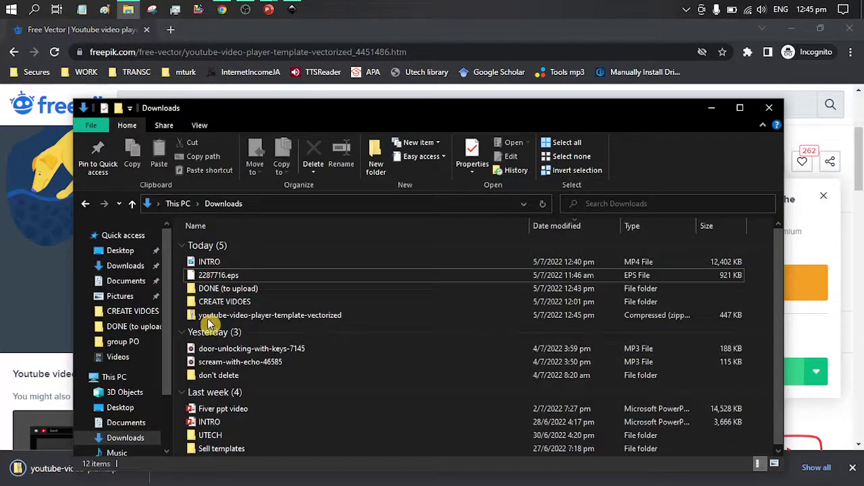
pyautogui.click(207, 316)
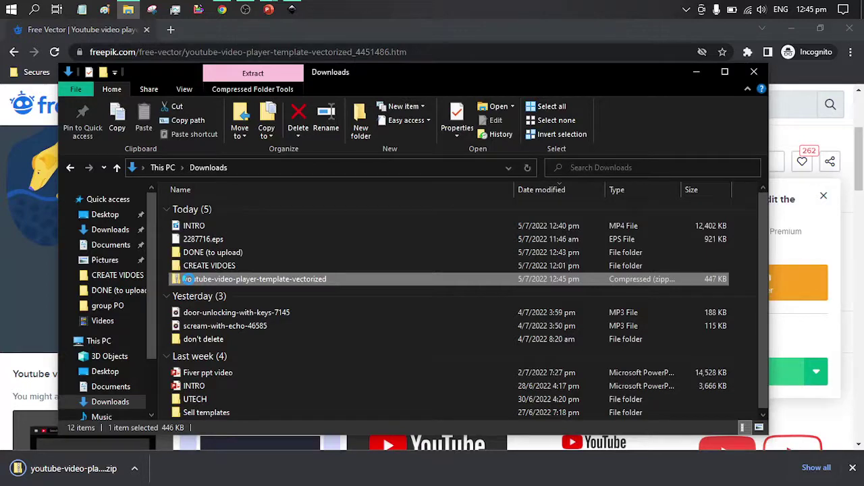
pyautogui.rightClick(188, 279)
pyautogui.press('Escape')
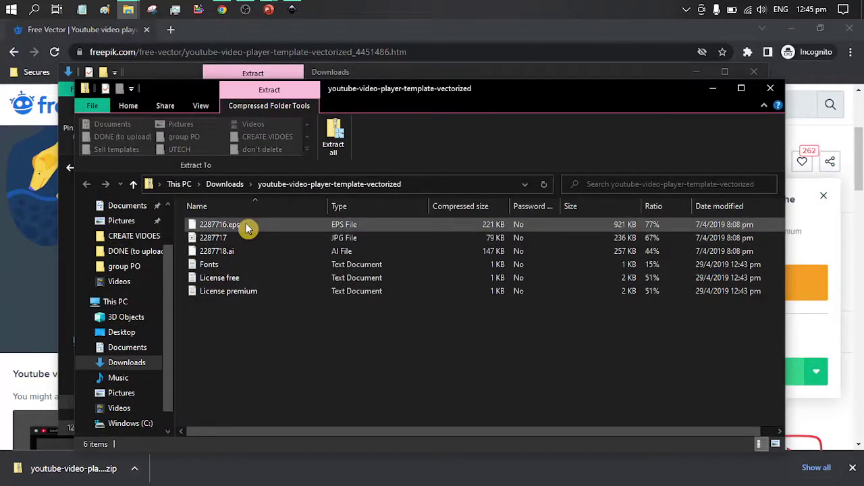
pyautogui.click(240, 231)
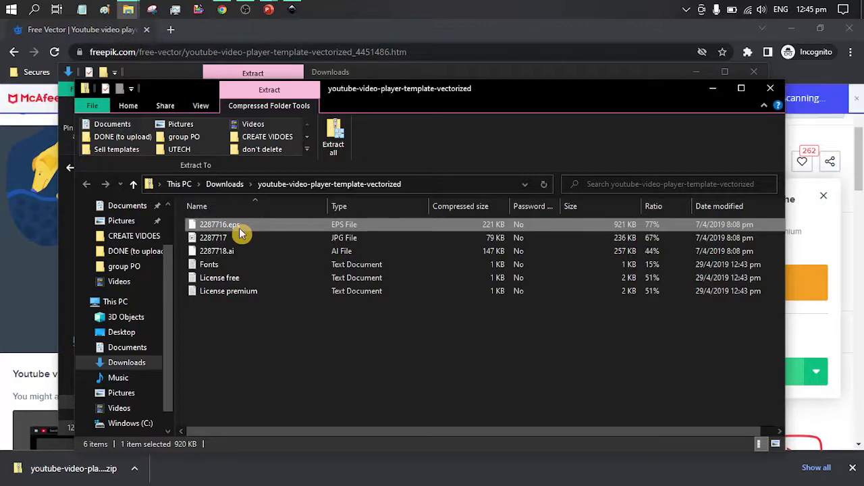
pyautogui.click(224, 184)
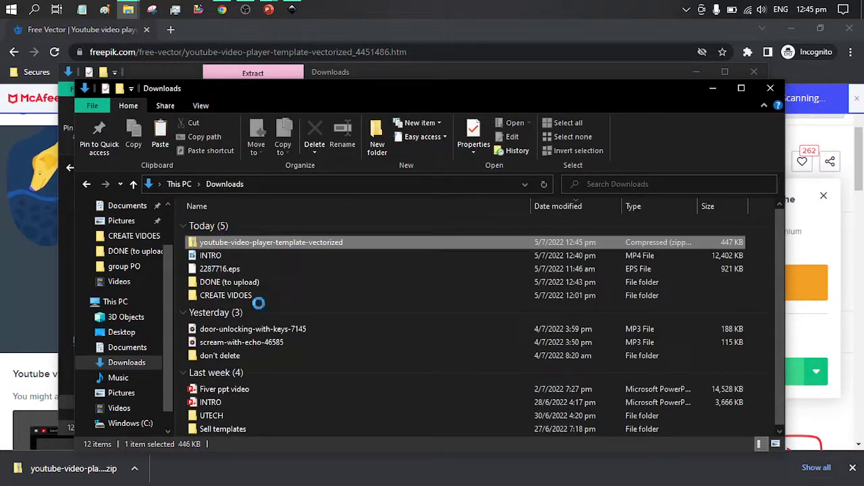
pyautogui.click(214, 269)
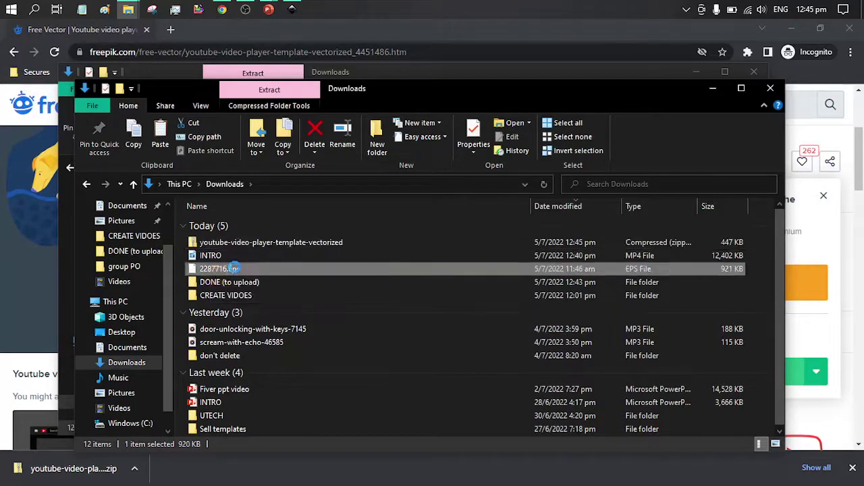
# Step: Minimize the File Explorer and Chrome windows and bring Inkscape's New document 2 forward
pyautogui.click(711, 91)
pyautogui.click(697, 74)
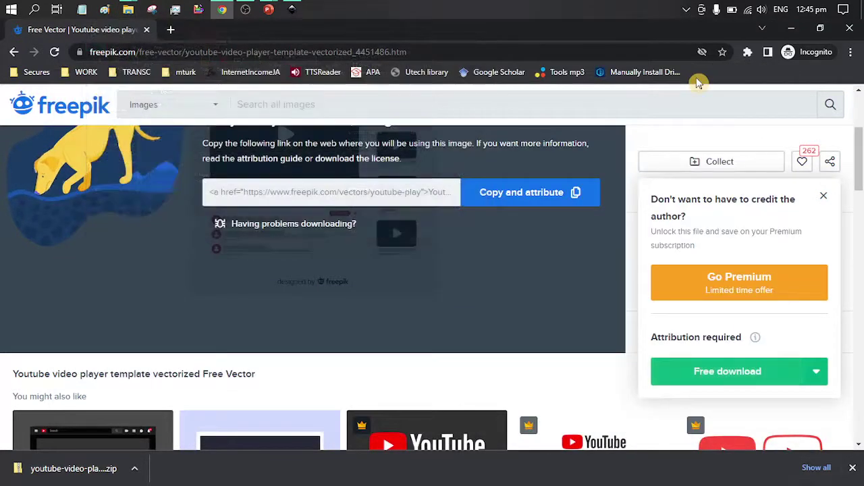
pyautogui.click(792, 29)
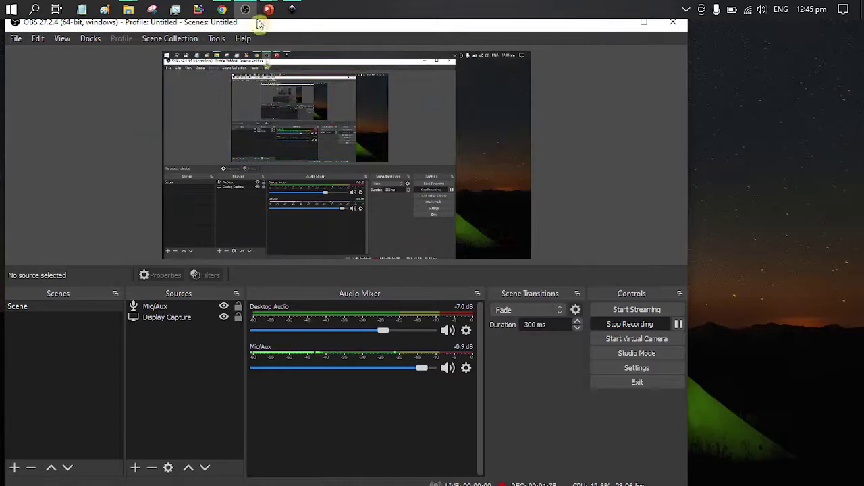
pyautogui.click(292, 9)
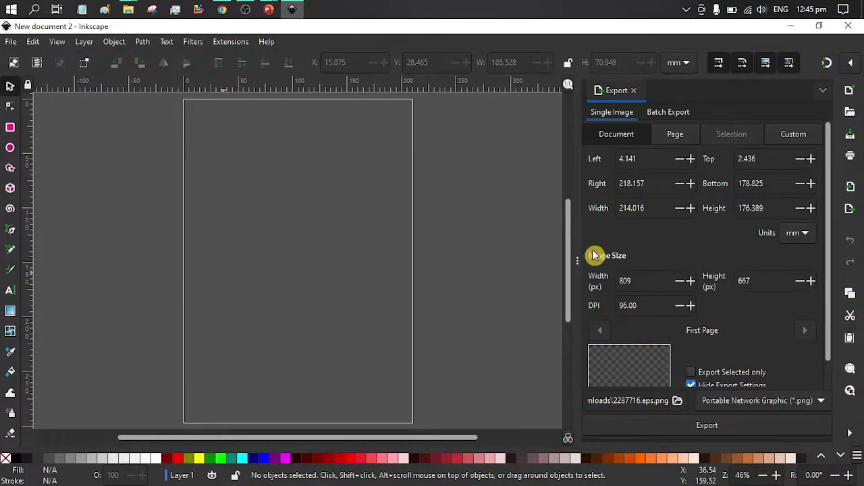
# Step: Import 2287716.eps from Downloads, accepting the default EPS Input and PDF Import settings
pyautogui.click(12, 42)
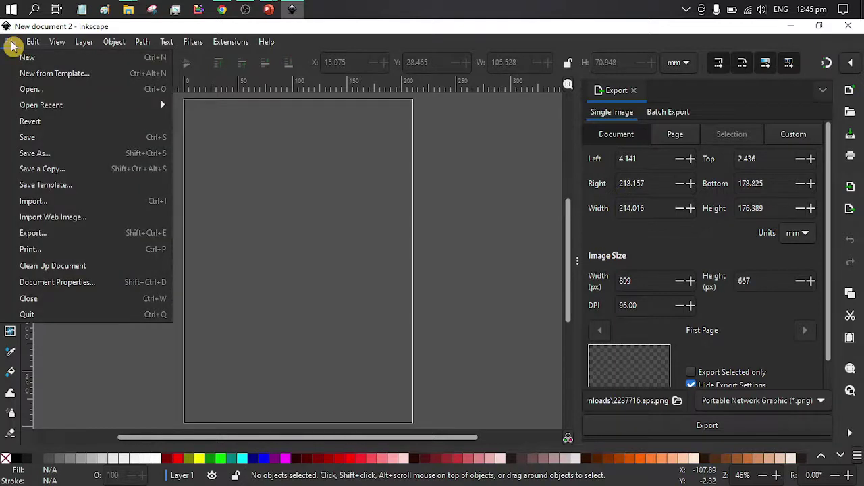
pyautogui.click(34, 200)
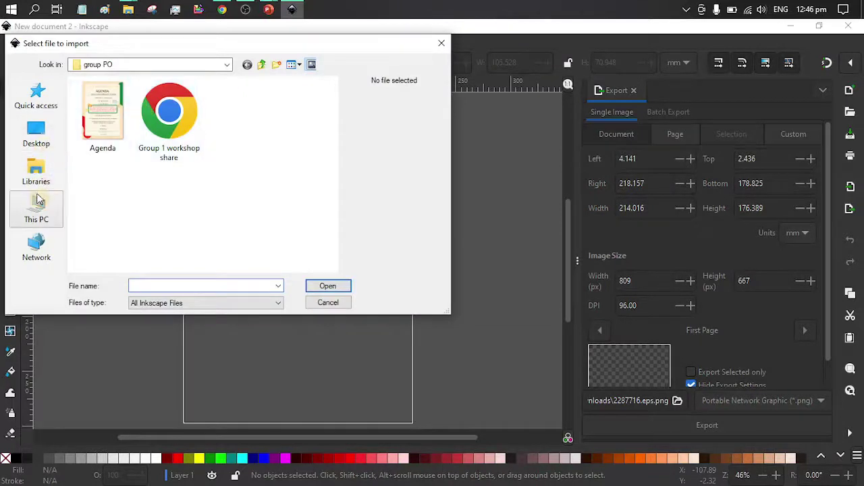
pyautogui.click(37, 207)
pyautogui.scroll(-3, 112, 263)
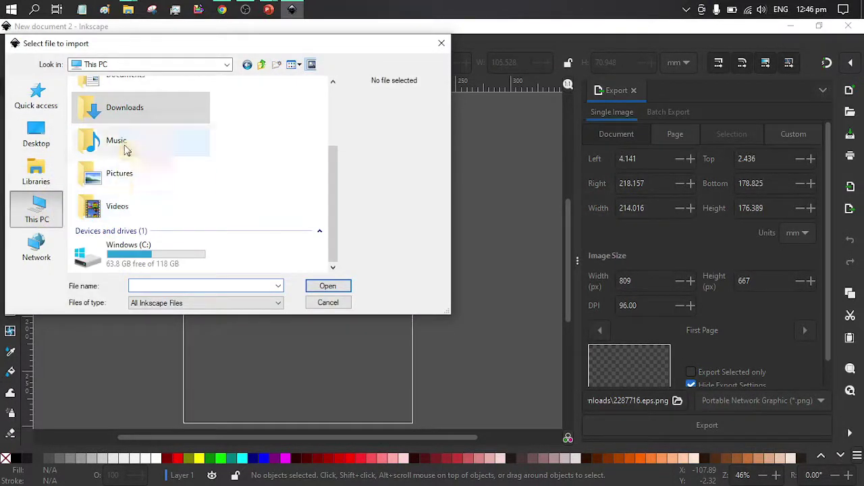
pyautogui.doubleClick(177, 113)
pyautogui.click(108, 111)
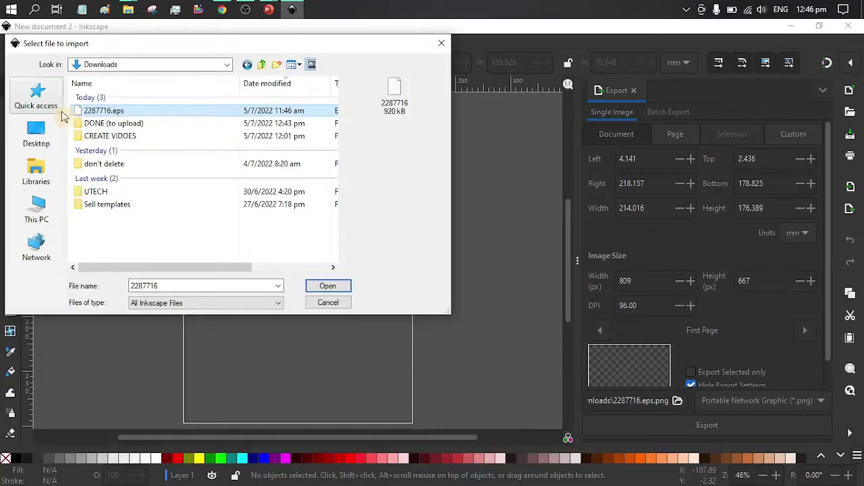
pyautogui.click(327, 285)
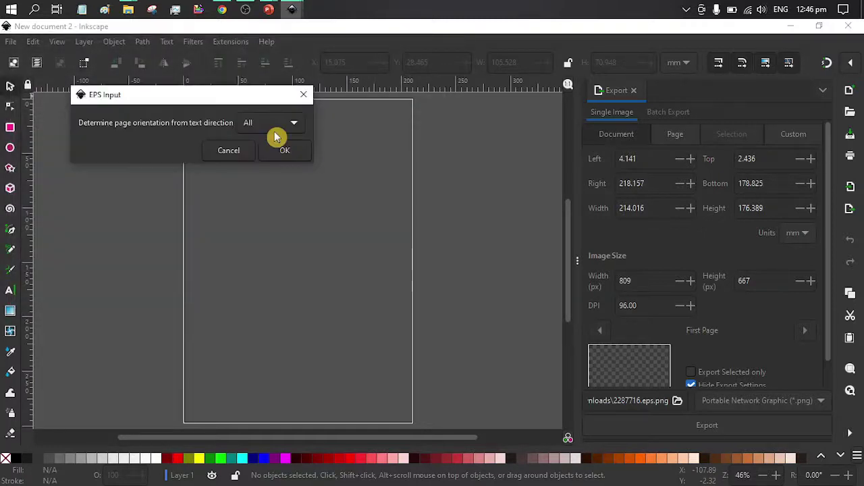
pyautogui.click(293, 150)
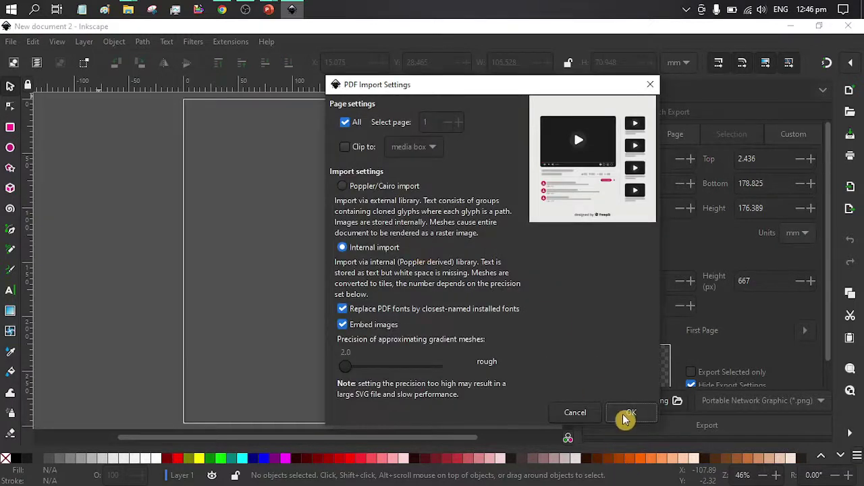
pyautogui.click(625, 416)
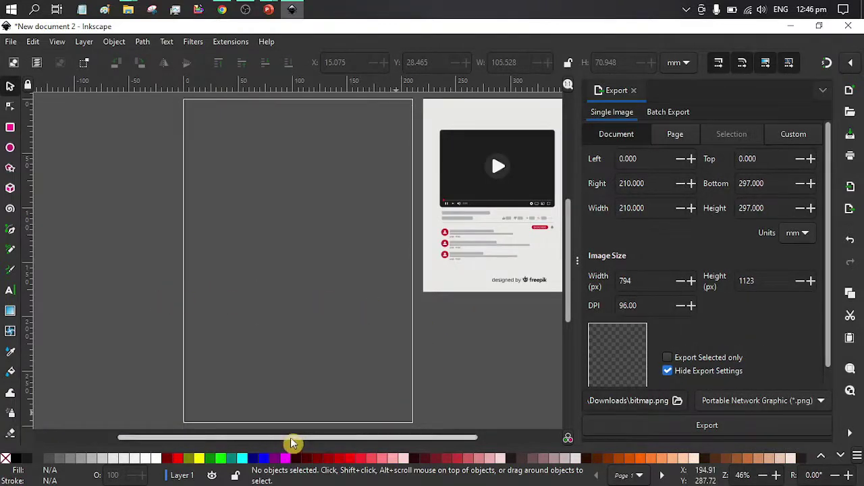
# Step: Move the whole imported YouTube page artwork from page 2 onto page 1
pyautogui.moveTo(292, 443); pyautogui.dragTo(405, 447)
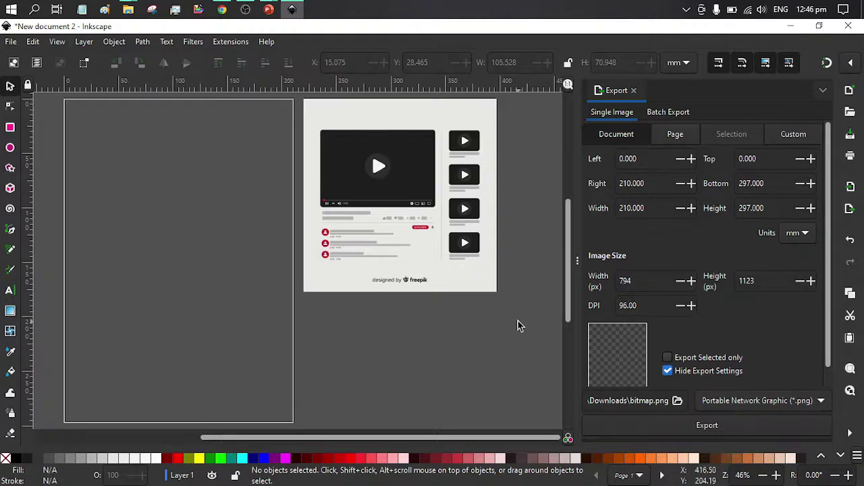
pyautogui.moveTo(517, 325); pyautogui.dragTo(279, 93)
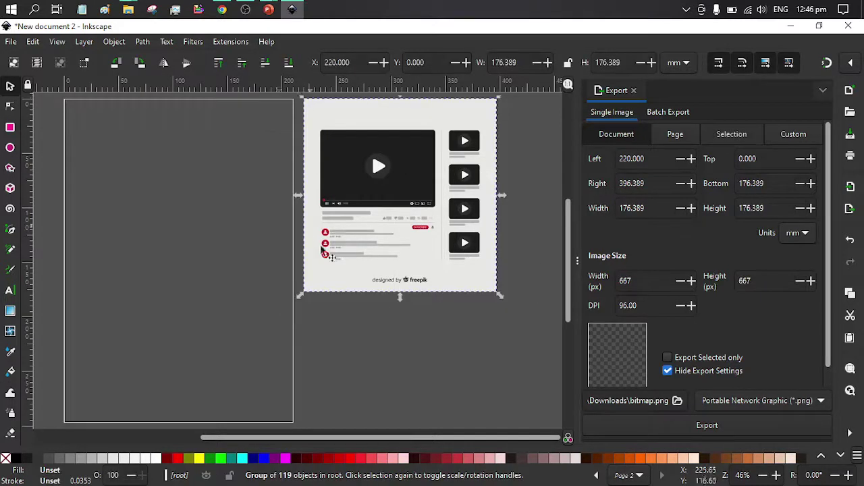
pyautogui.moveTo(442, 115); pyautogui.dragTo(196, 150)
pyautogui.moveTo(294, 444); pyautogui.dragTo(220, 438)
pyautogui.click(129, 216)
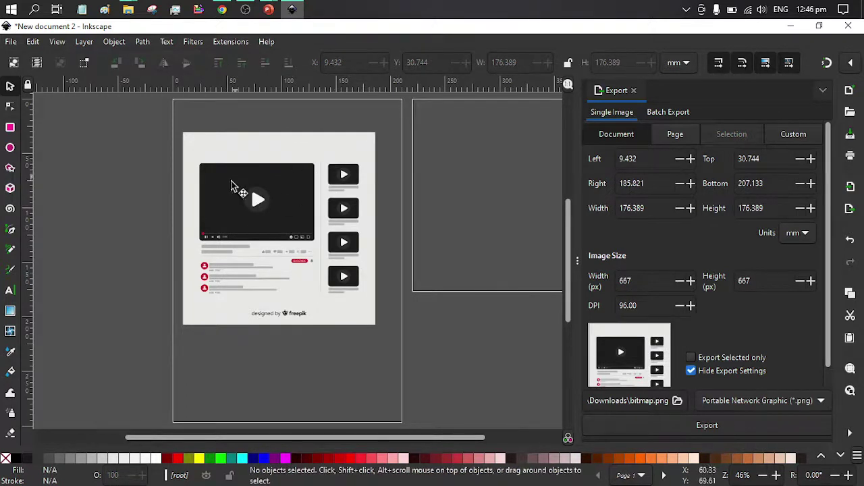
# Step: Zoom in on the main video and copy its play button
pyautogui.keyDown('ctrl'); pyautogui.scroll(2, 278, 260); pyautogui.keyUp('ctrl')
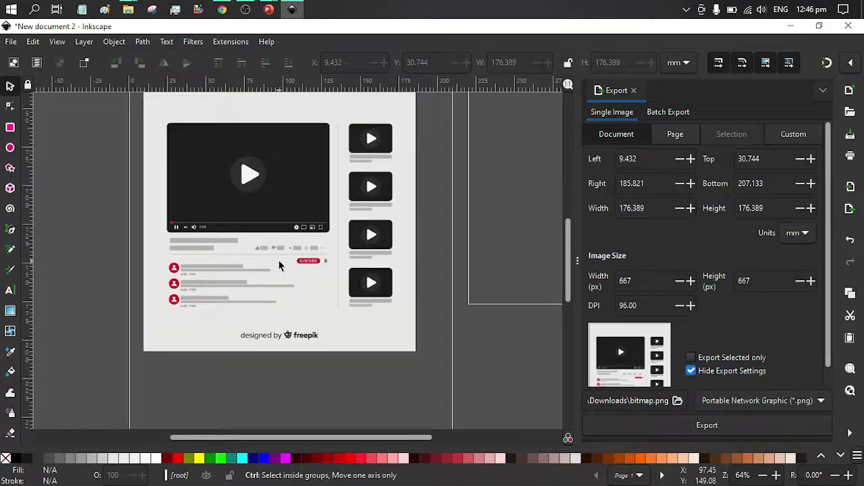
pyautogui.moveTo(241, 195); pyautogui.dragTo(272, 251)
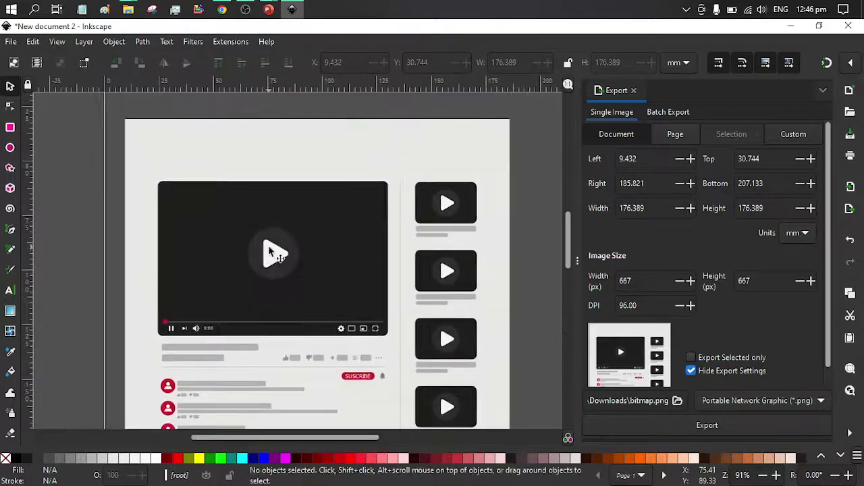
pyautogui.click(269, 249)
pyautogui.click(270, 249)
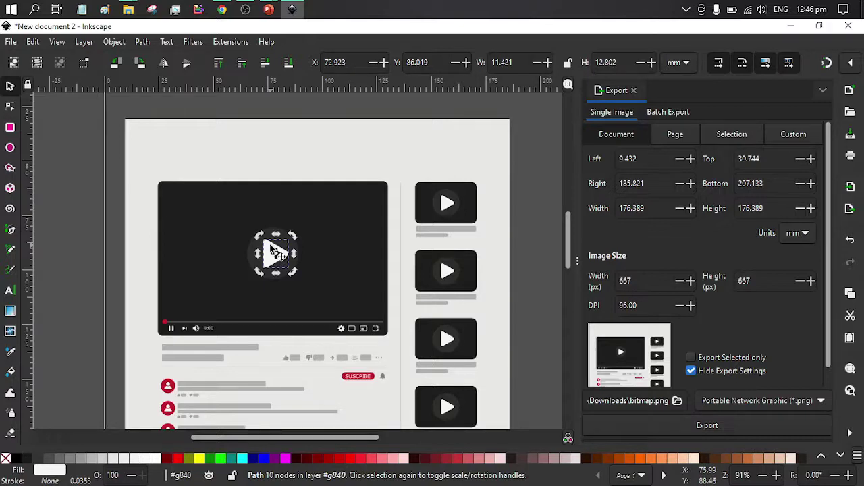
pyautogui.press('ctrl')
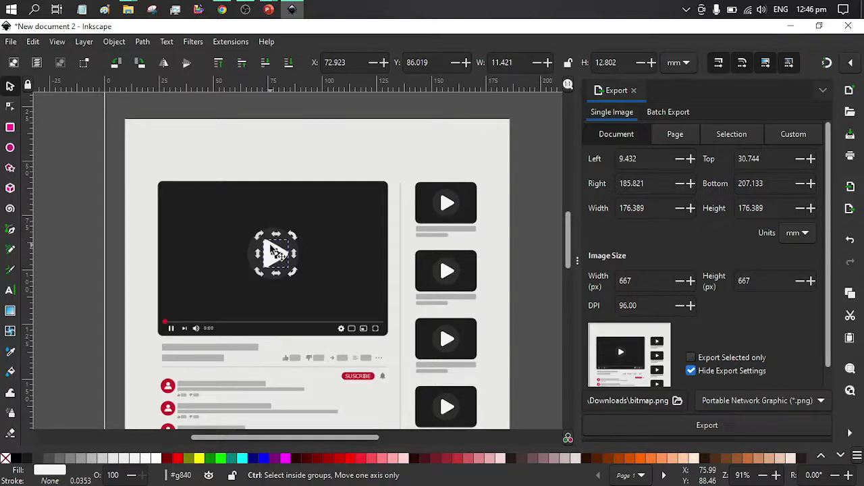
# Step: Bring PowerPoint forward and go to slide 4 with the Images credits
pyautogui.moveTo(271, 9)
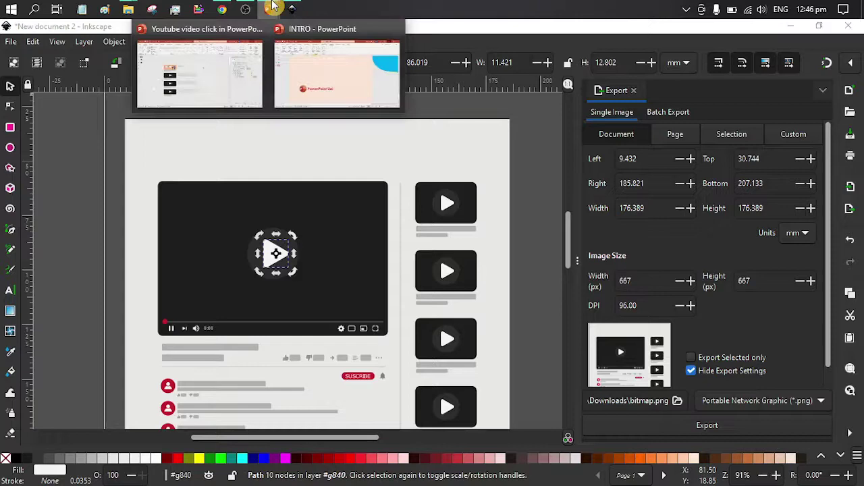
pyautogui.click(236, 59)
pyautogui.click(28, 217)
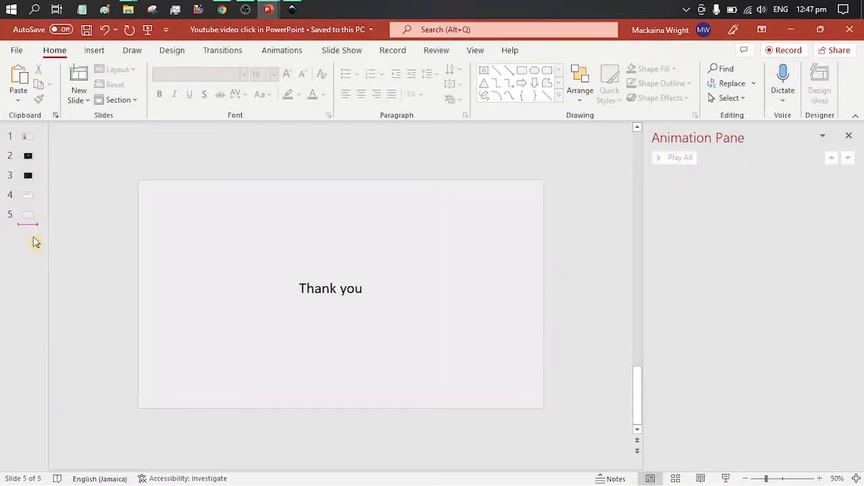
pyautogui.click(31, 215)
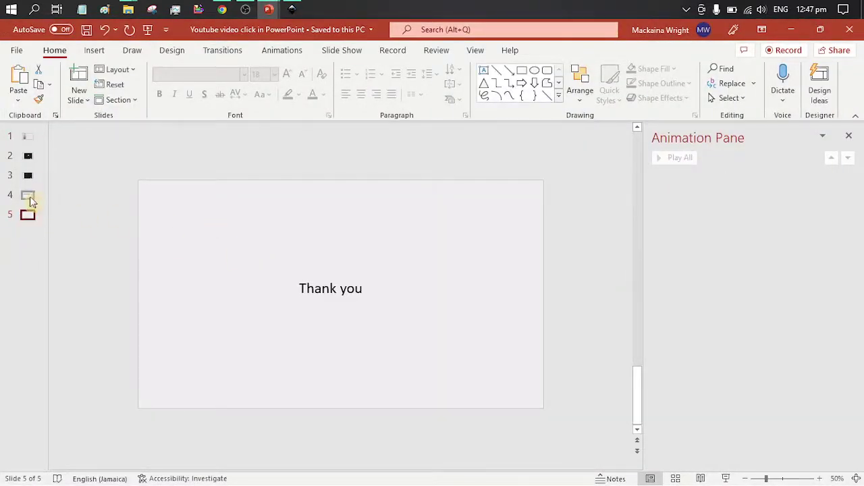
pyautogui.click(28, 196)
# Step: Move the small play button graphic lower-left on slide 4, then delete it
pyautogui.click(331, 328)
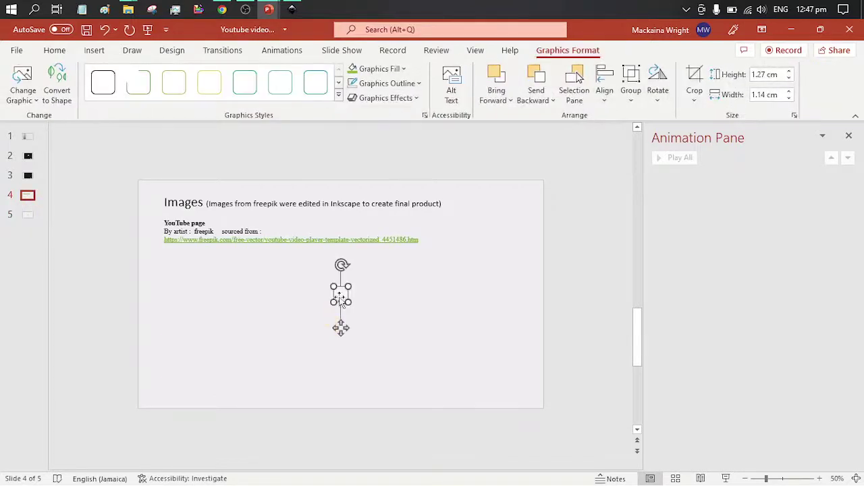
pyautogui.hotkey('ctrl', 'y')
pyautogui.moveTo(407, 237); pyautogui.dragTo(338, 334)
pyautogui.press('Delete')
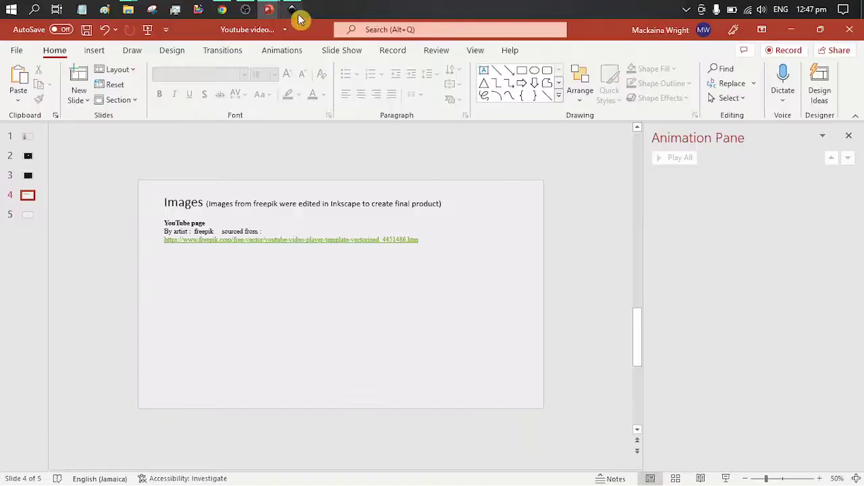
pyautogui.click(293, 9)
# Step: Select the entire video player, including play button and control bar, and copy it
pyautogui.click(348, 211)
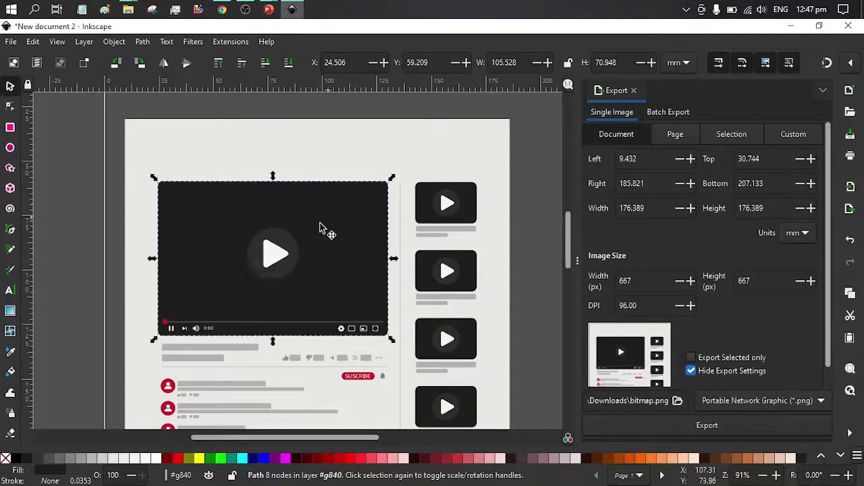
pyautogui.keyDown('ctrl'); pyautogui.click(257, 250); pyautogui.keyUp('ctrl')
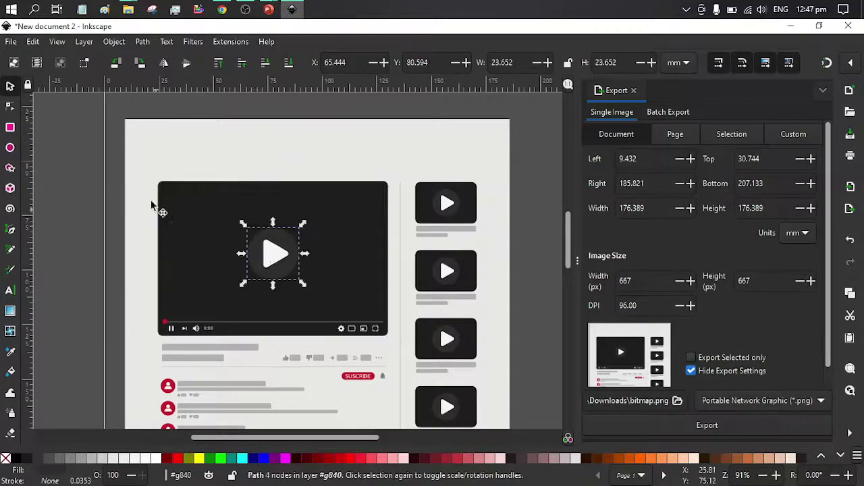
pyautogui.click(115, 172)
pyautogui.moveTo(115, 172); pyautogui.dragTo(394, 343)
pyautogui.press('ctrl')
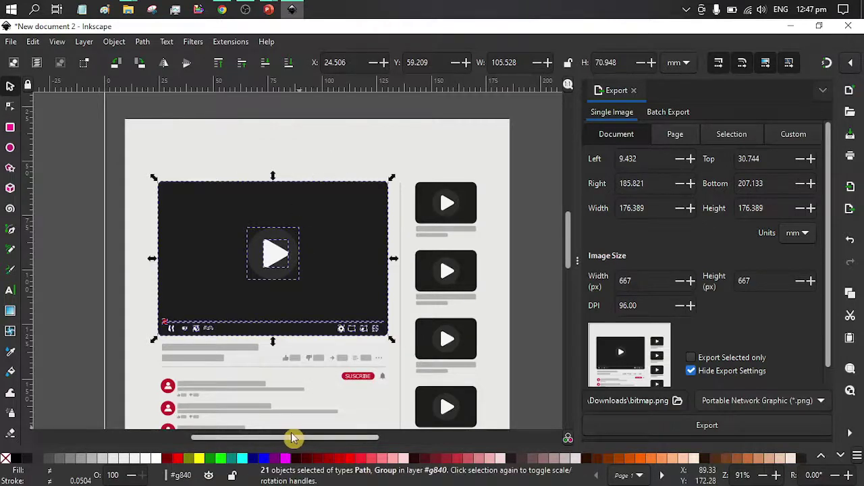
# Step: Paste a duplicate of the video player beside page 1 and copy the duplicate
pyautogui.moveTo(239, 435); pyautogui.dragTo(168, 432)
pyautogui.click(178, 217)
pyautogui.hotkey('ctrl', 'v')
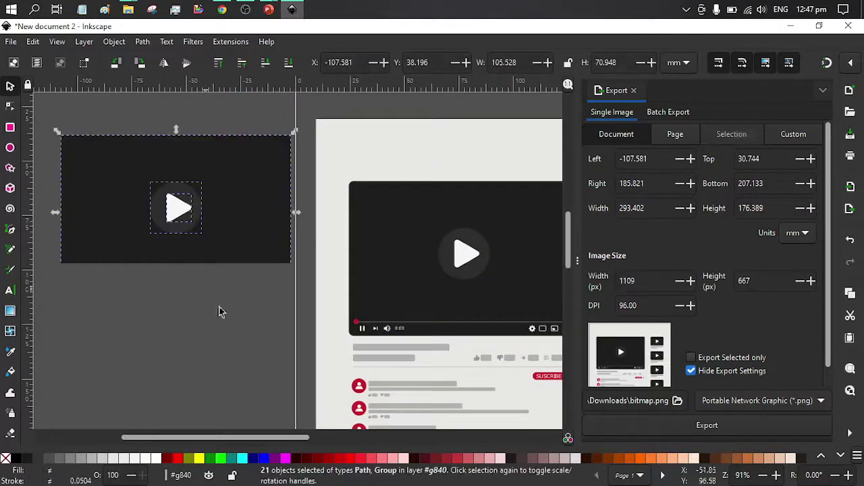
pyautogui.press('ctrl')
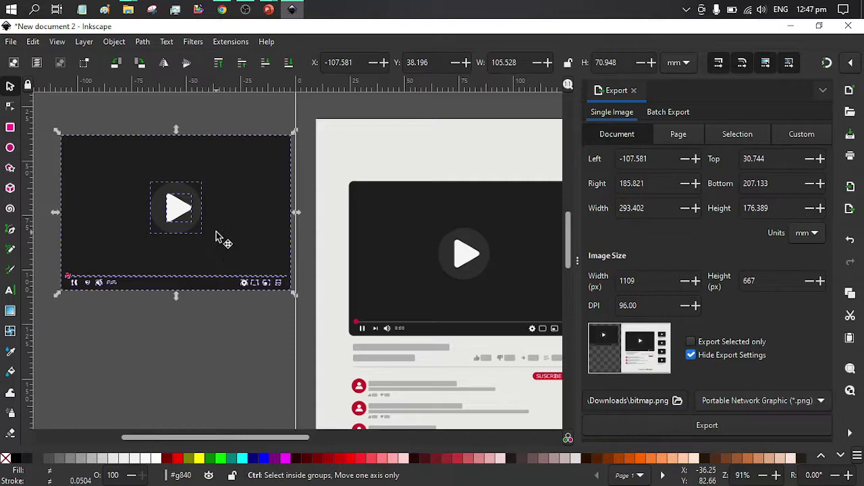
# Step: Paste the video player on slide 4, place it top left, enlarge to 16.44 × 11.04 cm, then cut it
pyautogui.moveTo(268, 9)
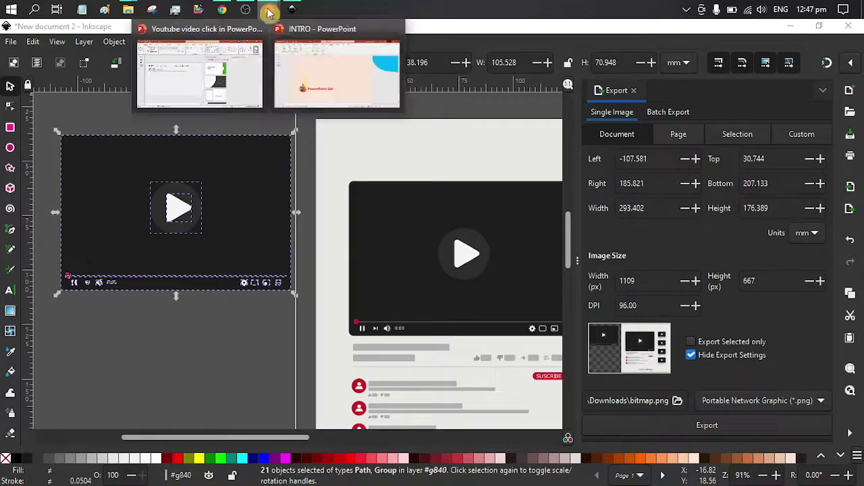
pyautogui.click(324, 74)
pyautogui.hotkey('ctrl', 'v')
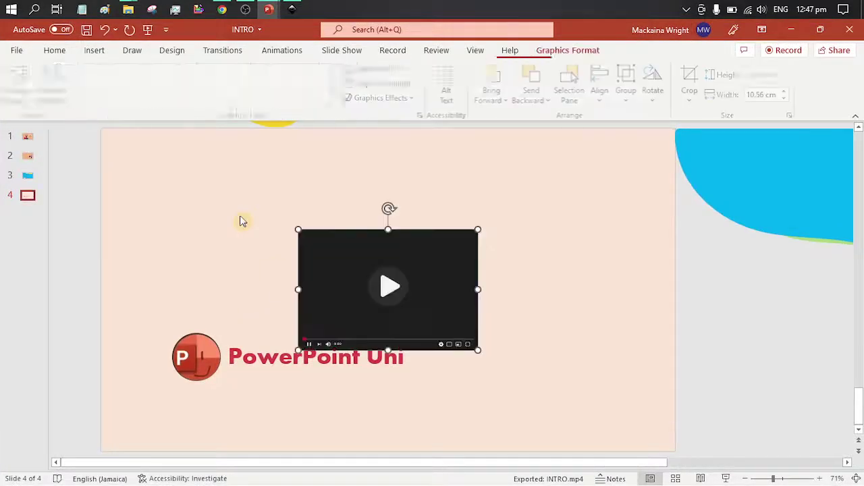
pyautogui.moveTo(371, 255); pyautogui.dragTo(297, 196)
pyautogui.moveTo(371, 214); pyautogui.dragTo(383, 189)
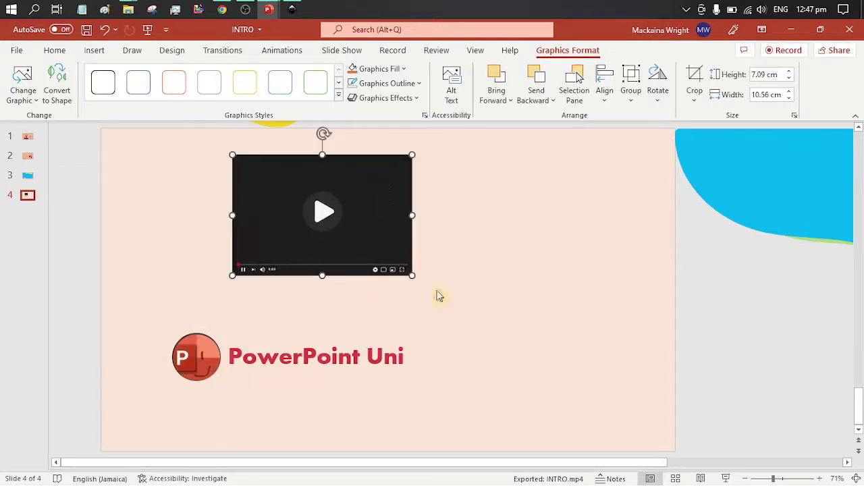
pyautogui.moveTo(412, 276); pyautogui.dragTo(515, 318)
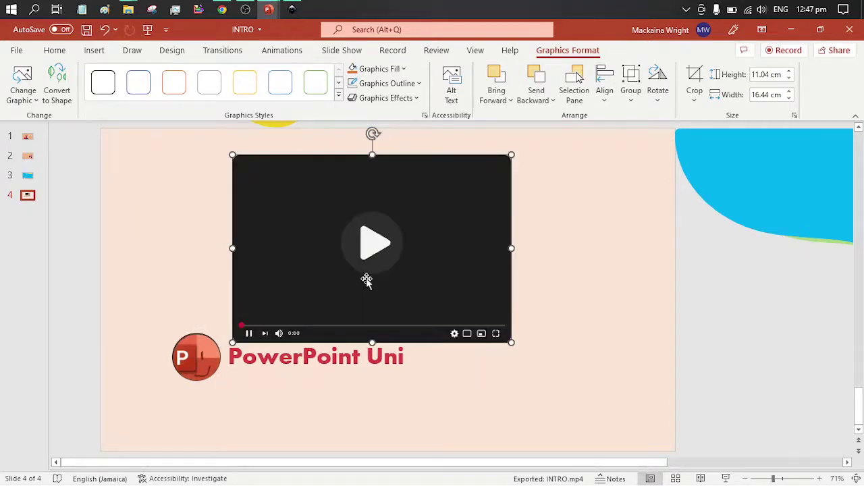
pyautogui.moveTo(364, 280); pyautogui.dragTo(267, 255)
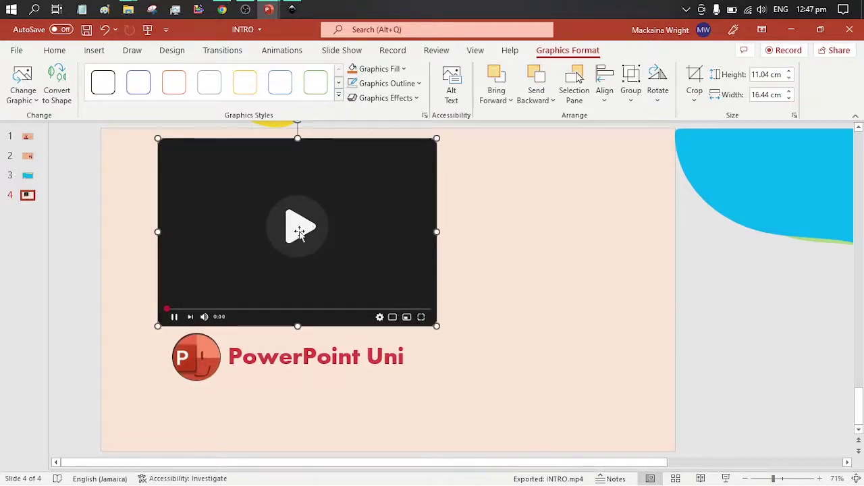
pyautogui.hotkey('ctrl', 'x')
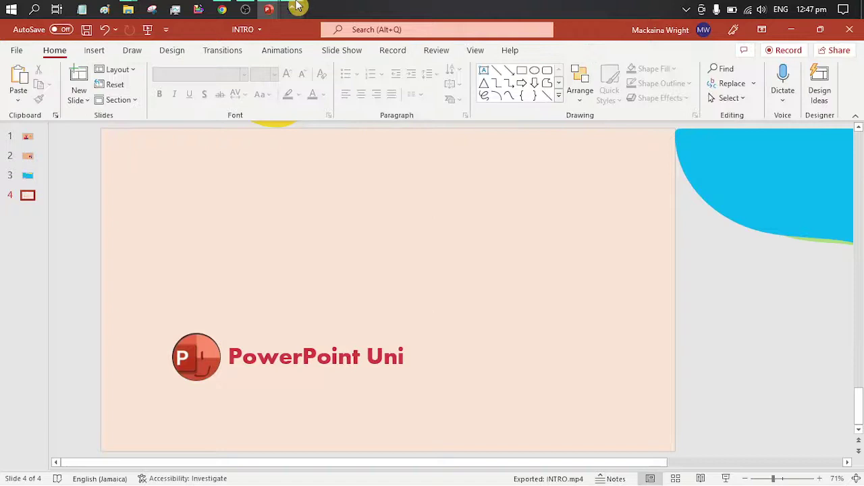